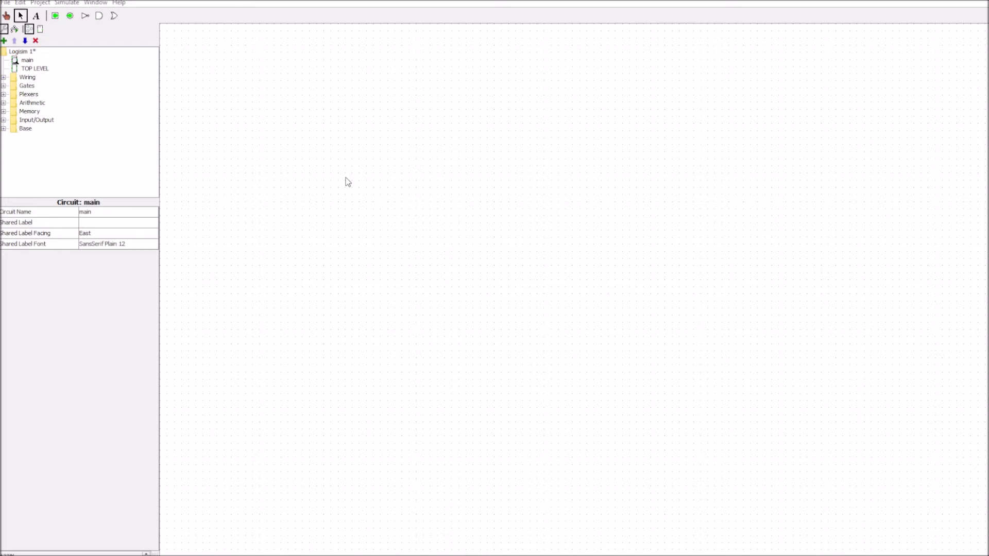
Open the TOP LEVEL circuit from the explorer tree to view its registers.
double_click(29, 69)
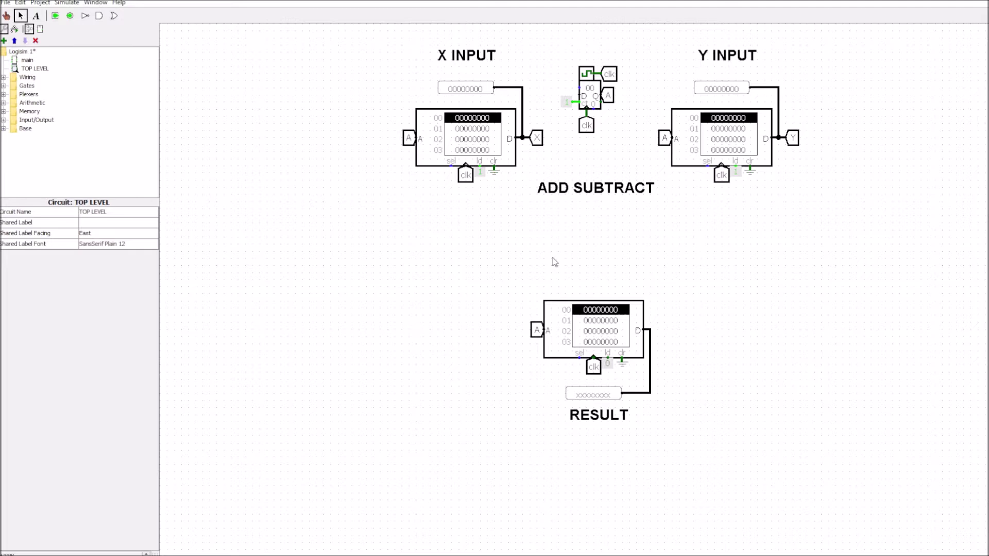
Add a new circuit to the project named 'ADD SUBTRACT'.
click(40, 3)
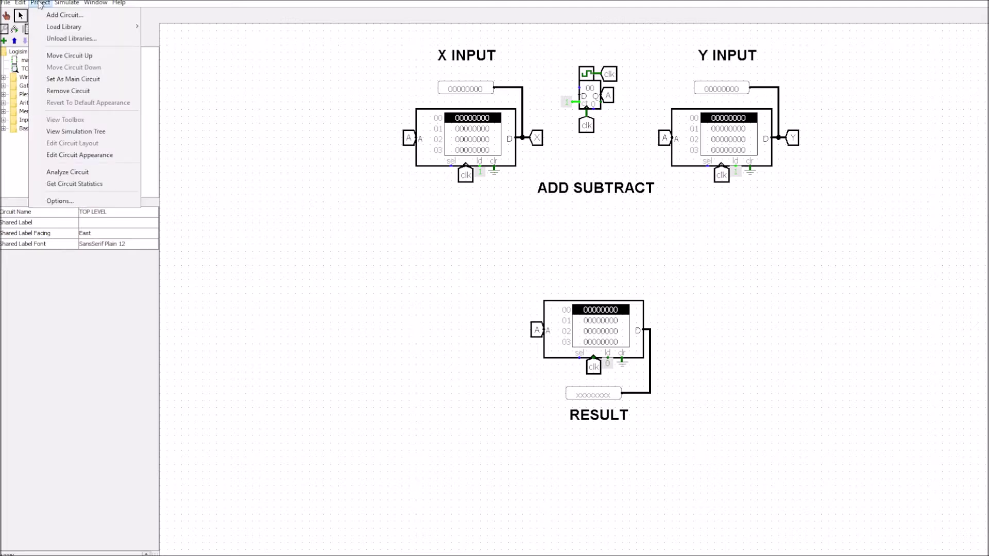
click(62, 15)
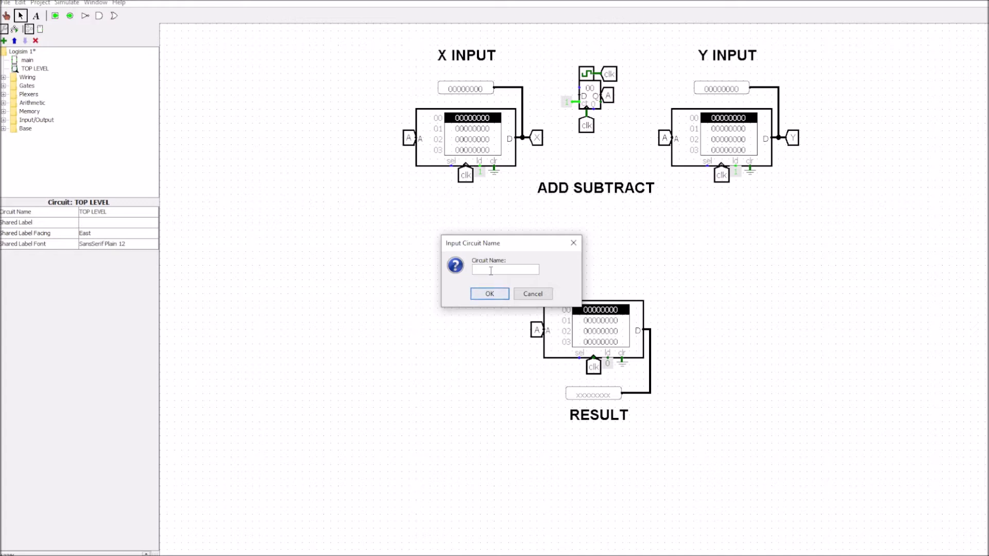
text(aDD SUBTRACR)
key(BackSpace)
text(T)
click(496, 295)
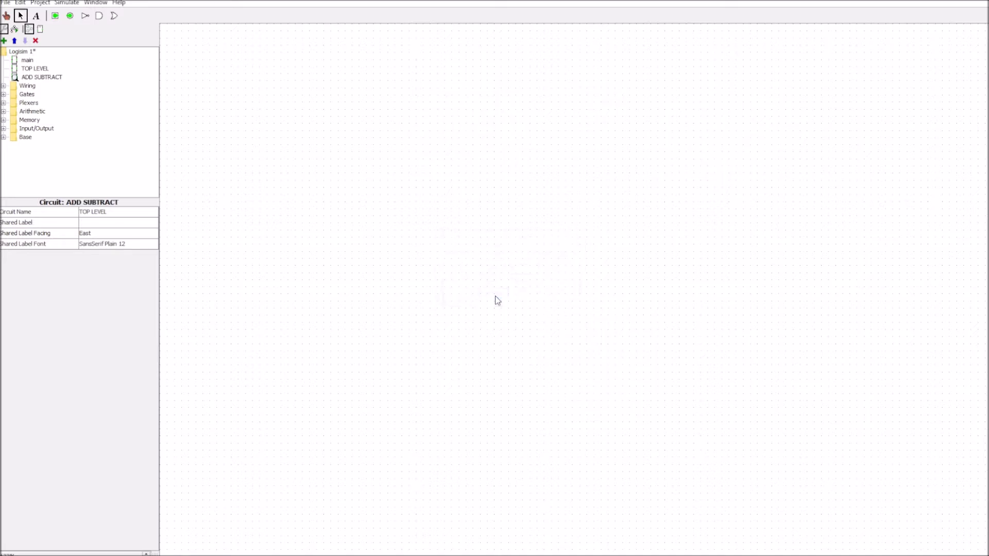
Place an XOR gate on the ADD SUBTRACT canvas.
click(44, 78)
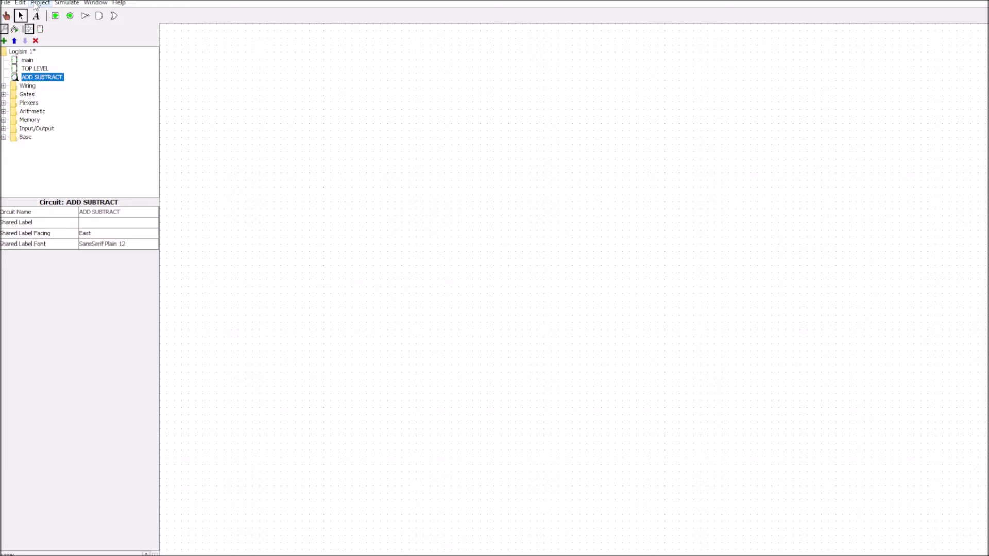
click(4, 95)
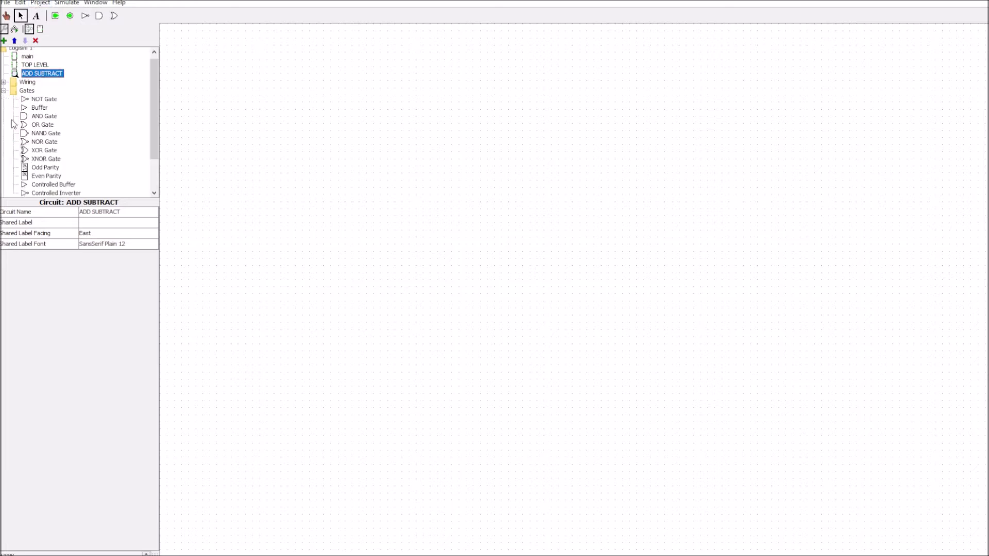
click(45, 150)
click(521, 130)
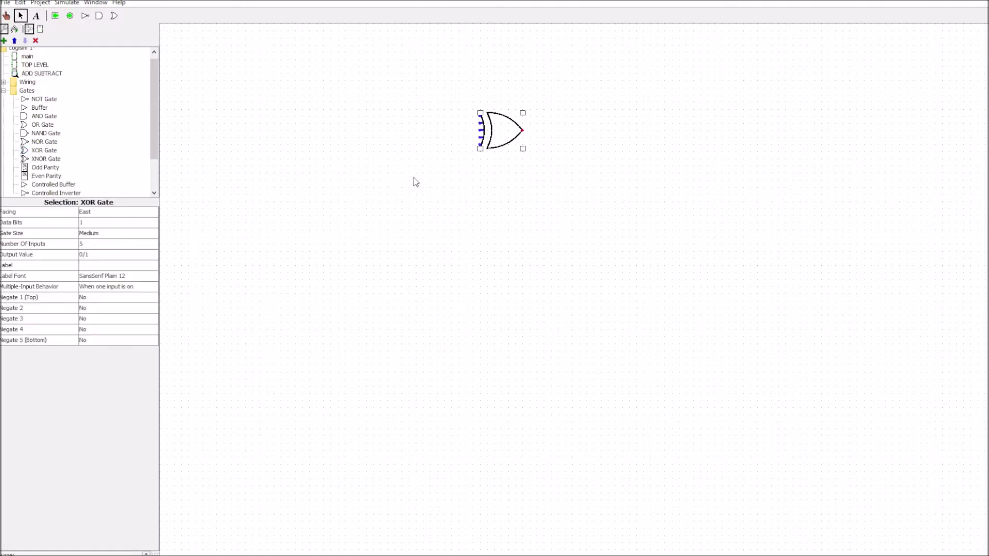
Set the XOR gate to 2 inputs and run short wires left from both inputs.
click(83, 246)
mouse_move(153, 258)
mouse_down()
mouse_move(154, 272)
mouse_move(153, 258)
mouse_up()
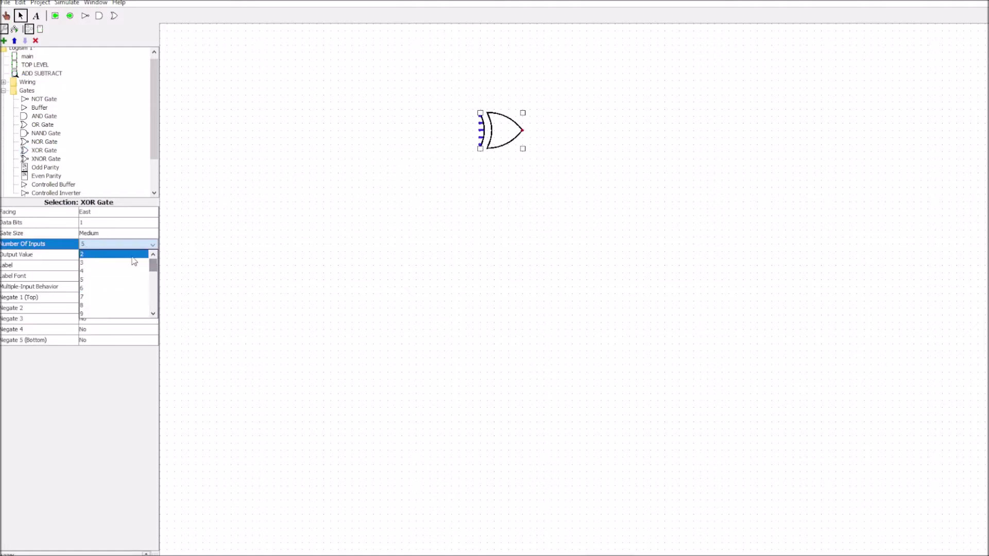
click(133, 256)
drag(479, 116, 428, 116)
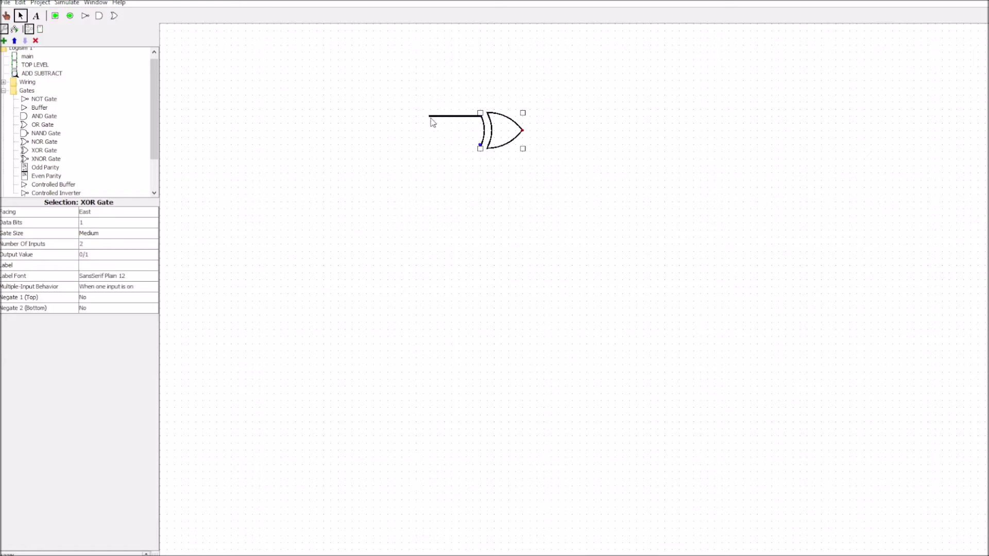
drag(480, 144, 429, 144)
Place an east-facing tunnel labelled Sx on the XOR gate's top input wire.
click(3, 82)
click(43, 118)
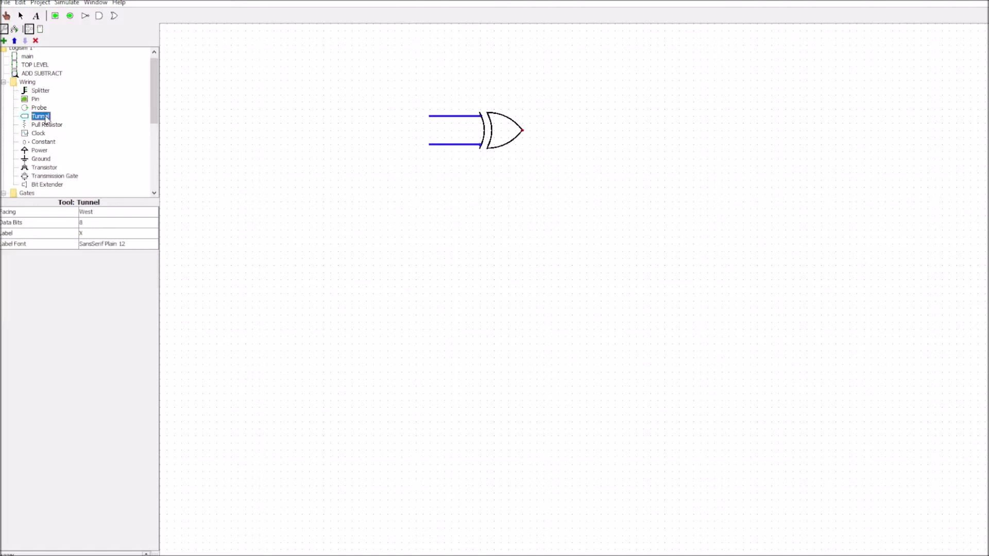
click(93, 212)
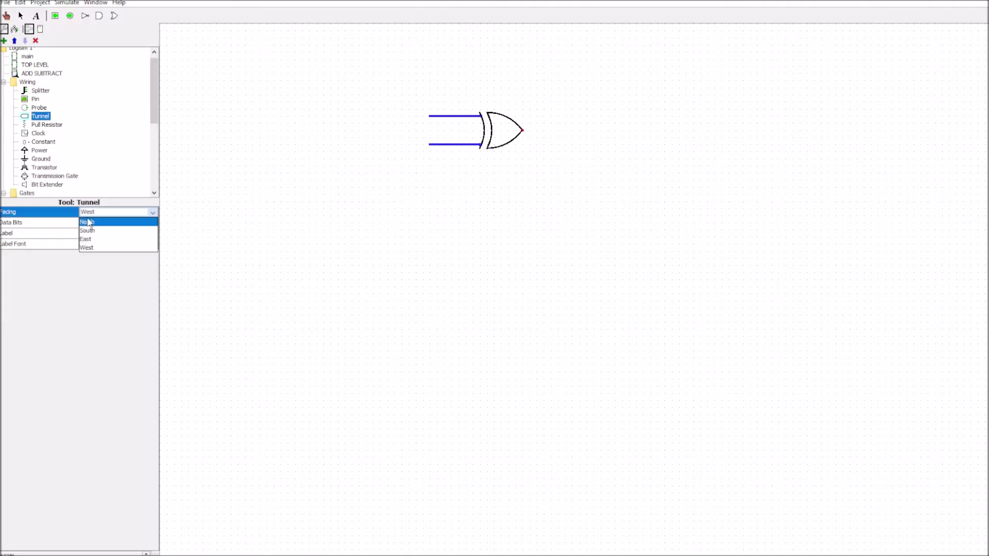
click(87, 239)
click(76, 233)
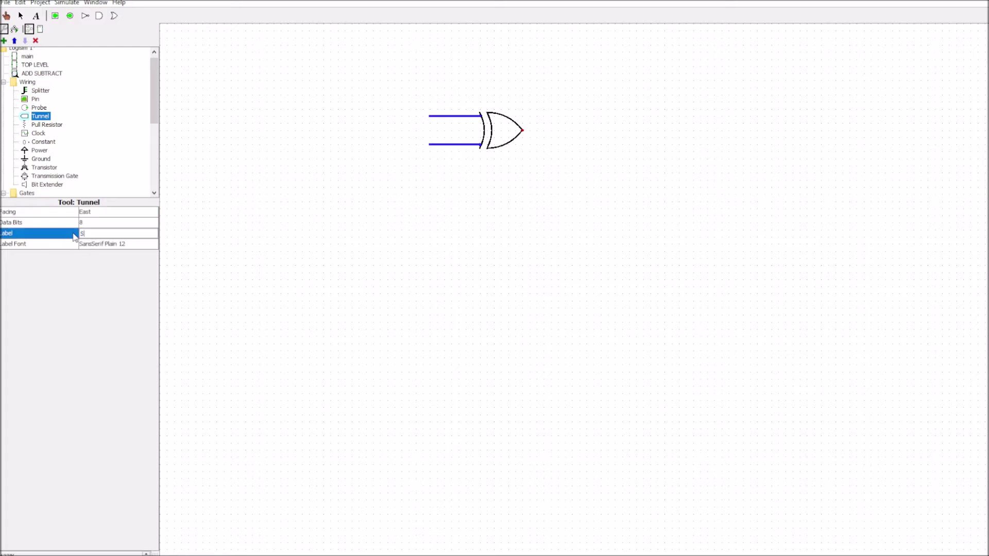
click(428, 117)
Set the Sx tunnel's data bits to 1.
click(517, 134)
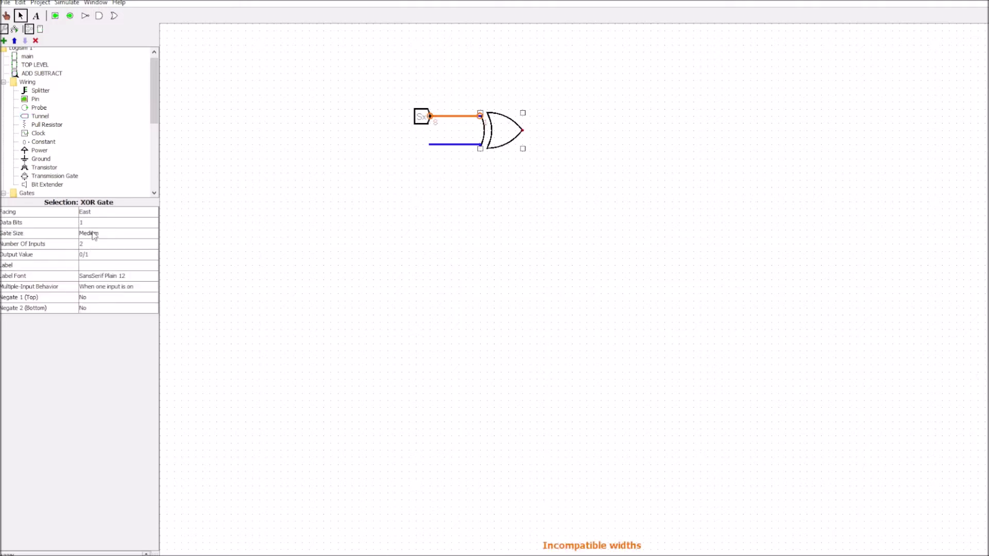
click(422, 117)
click(110, 223)
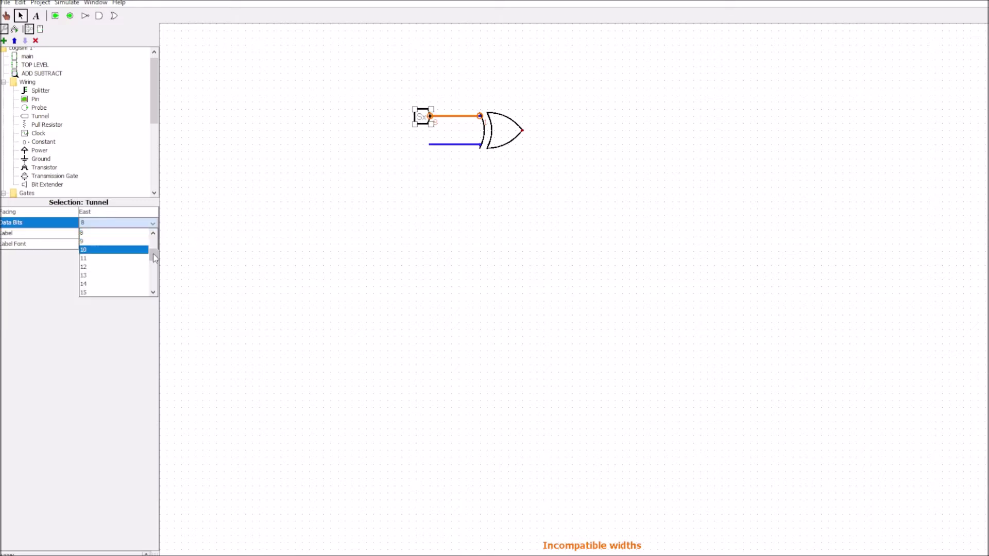
click(126, 235)
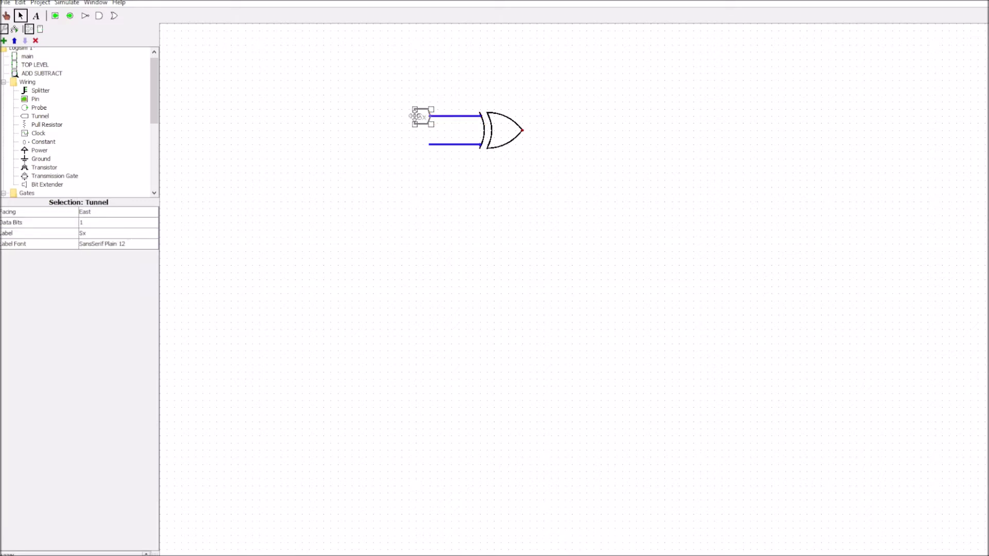
Duplicate the tunnel onto the bottom input as Sy, and draw an output wire from the XOR.
key(ctrl+d)
drag(415, 118, 415, 146)
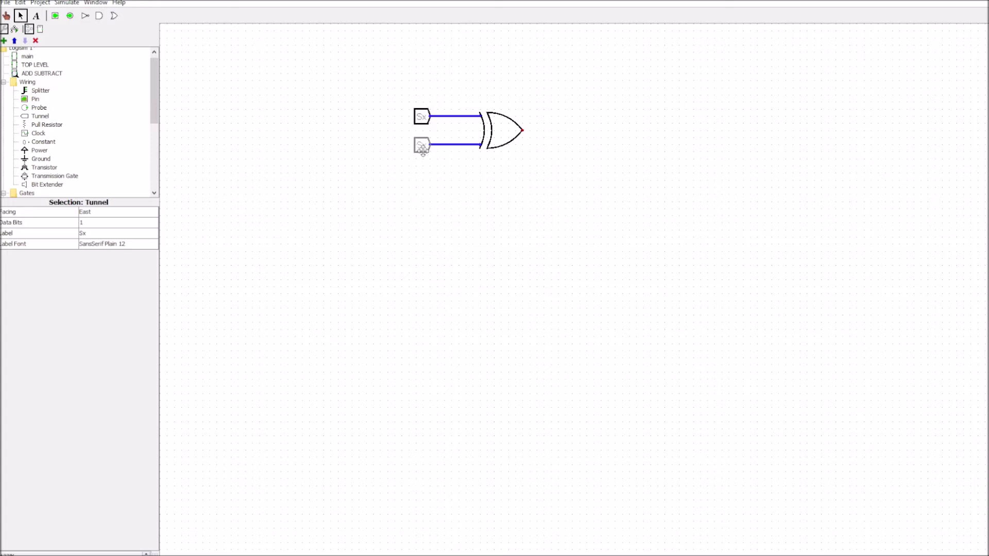
click(103, 234)
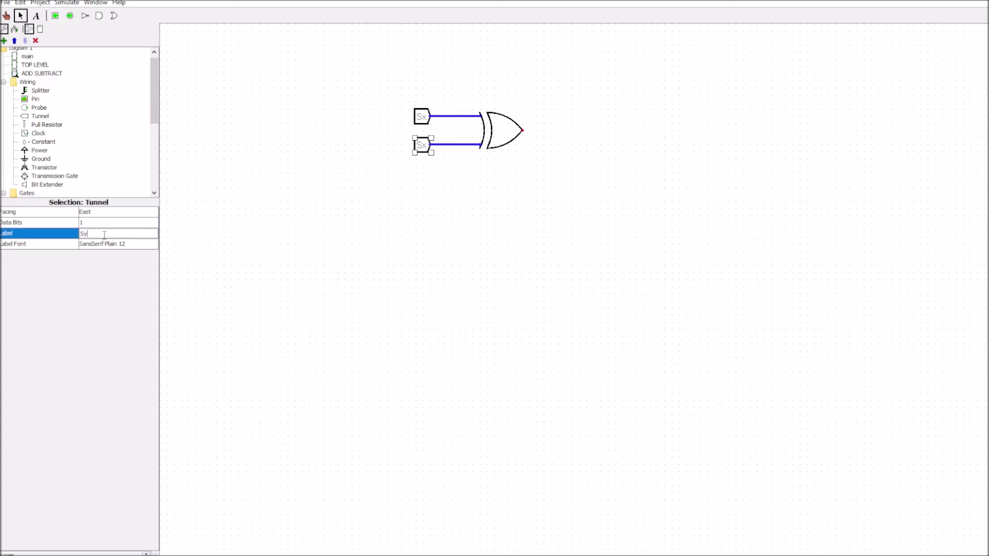
text(y)
click(271, 239)
drag(523, 130, 580, 130)
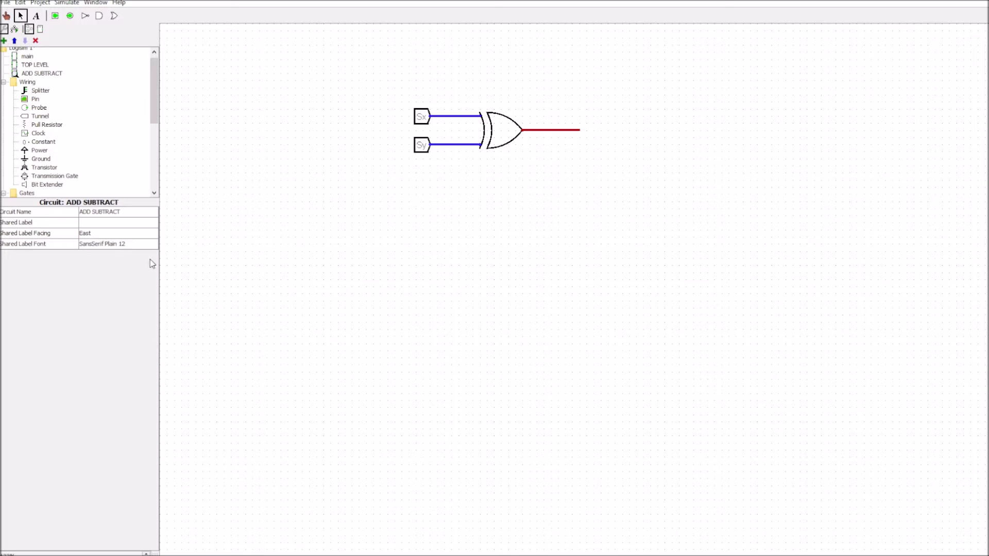
Place a west-facing 1-bit tunnel at the end of the XOR output wire.
click(41, 117)
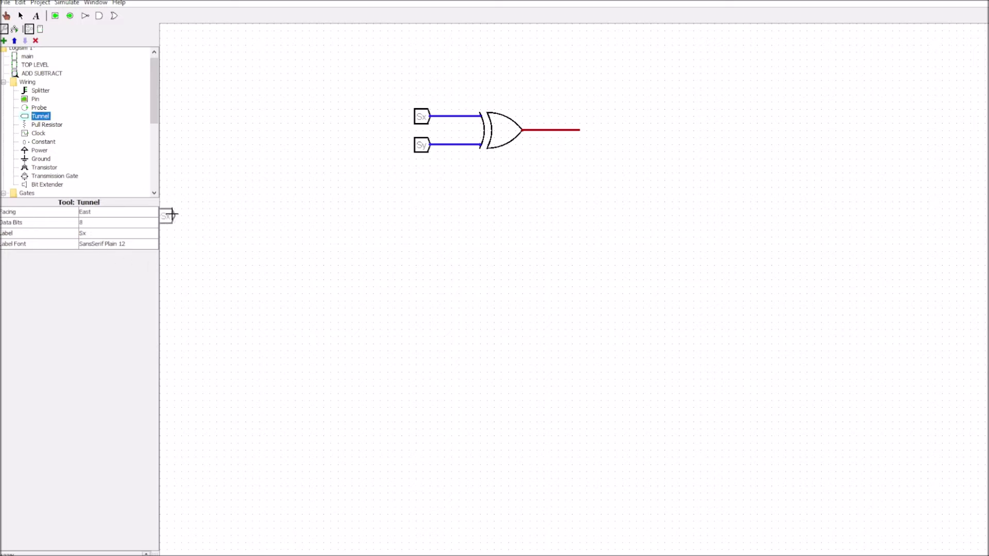
click(128, 215)
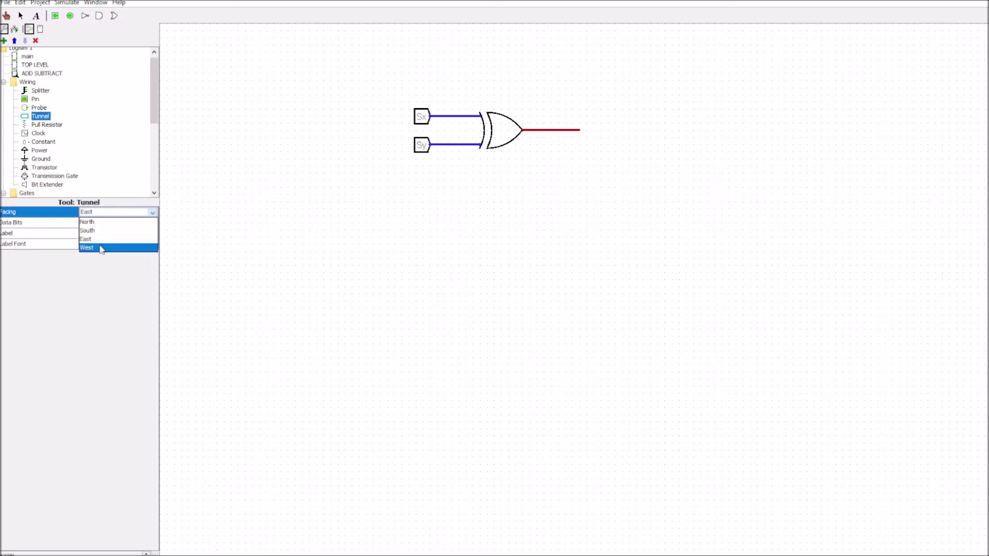
click(99, 245)
click(101, 226)
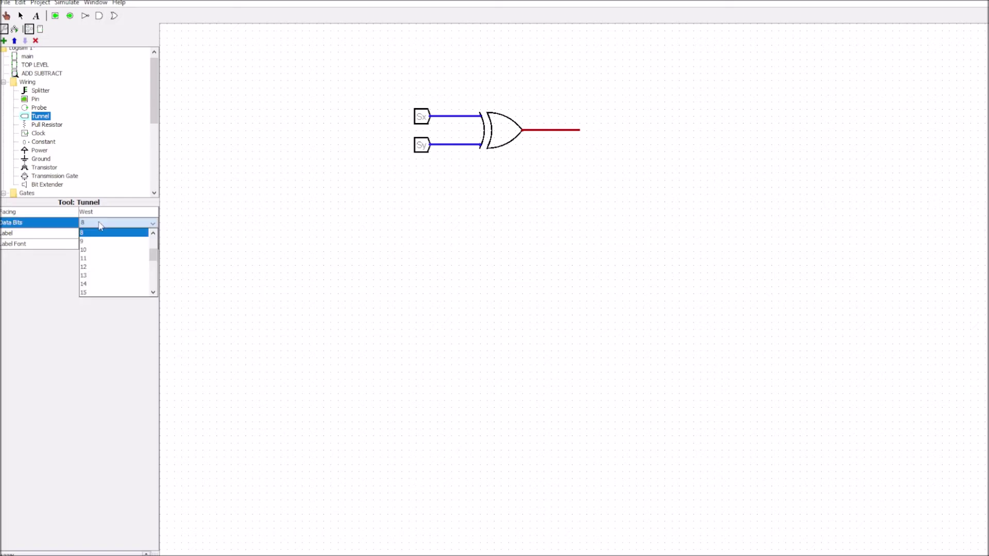
click(155, 256)
click(117, 223)
drag(155, 252, 148, 231)
click(122, 236)
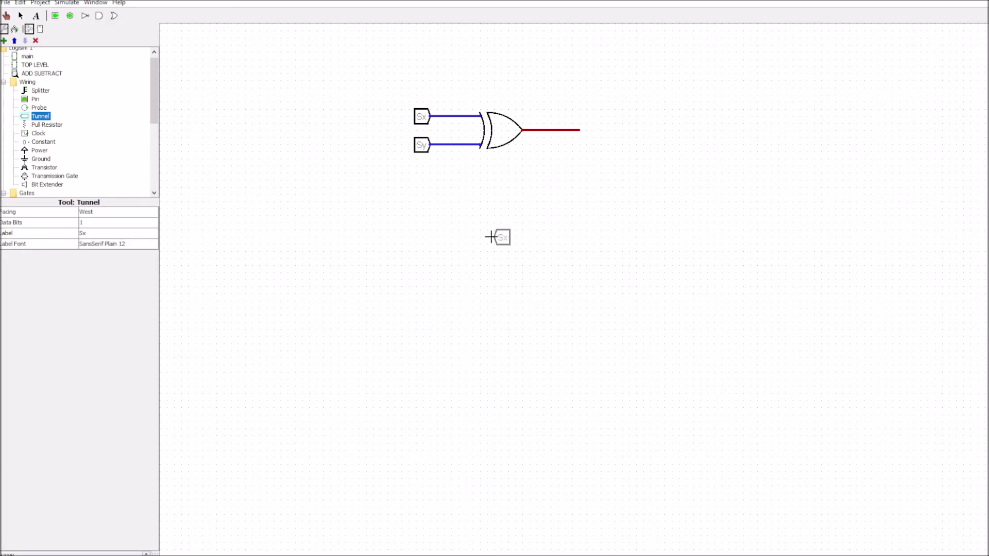
click(582, 133)
Label the output tunnel Sz.
key(ctrl+2)
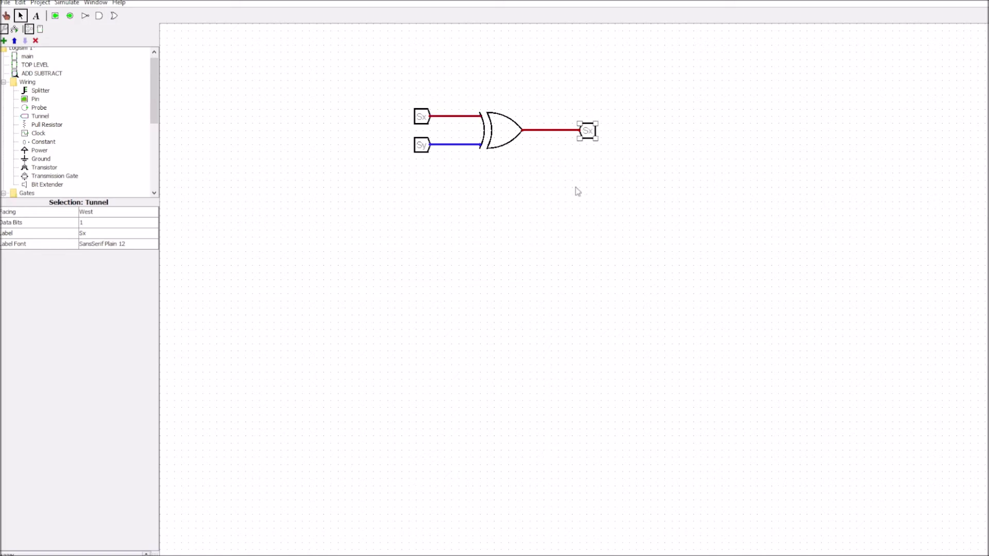
click(578, 190)
click(590, 133)
click(120, 233)
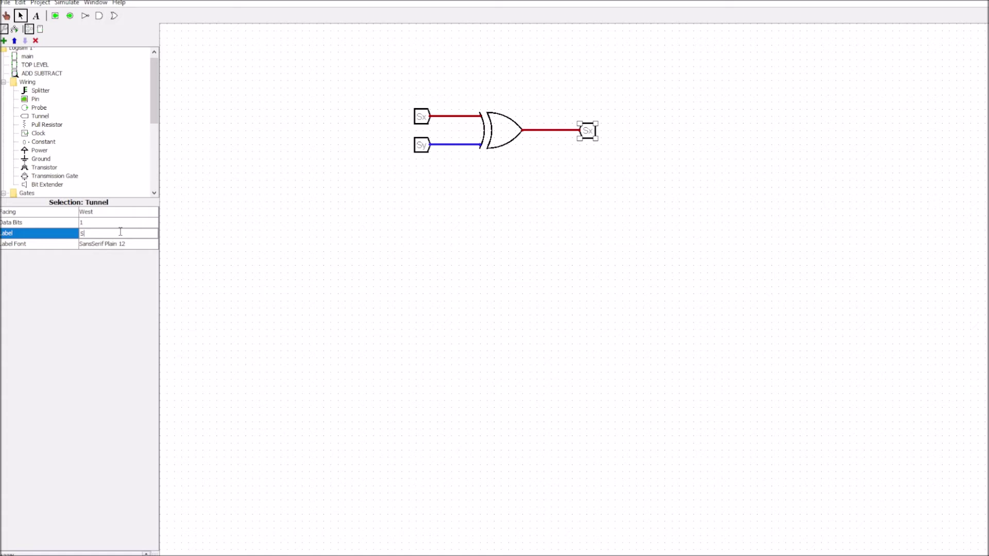
text(z)
key(Return)
click(232, 250)
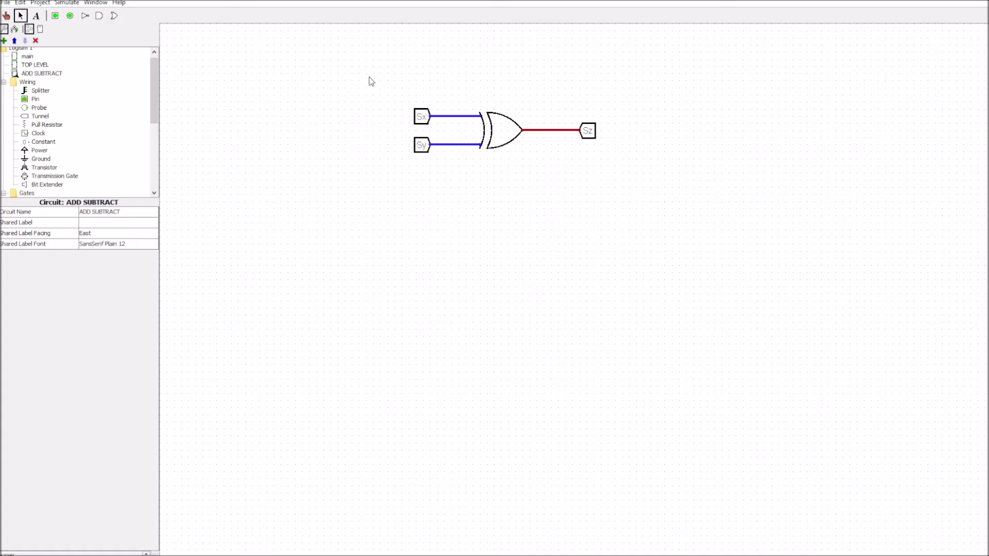
Move the whole XOR circuit up and to the left.
drag(368, 77, 665, 196)
drag(502, 119, 367, 90)
click(367, 186)
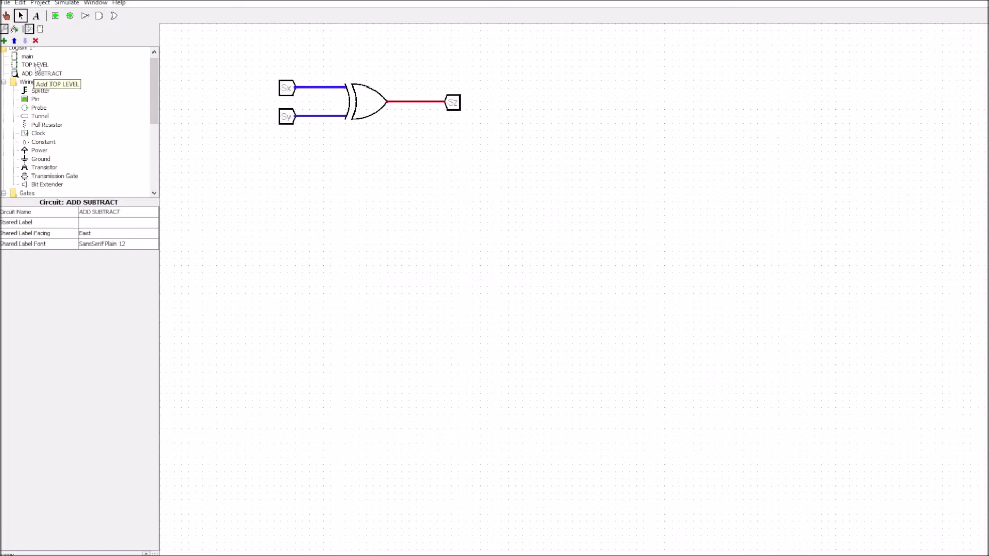
In the circuit appearance editor, move the port marker and anchor onto the rectangle's top edge.
click(41, 2)
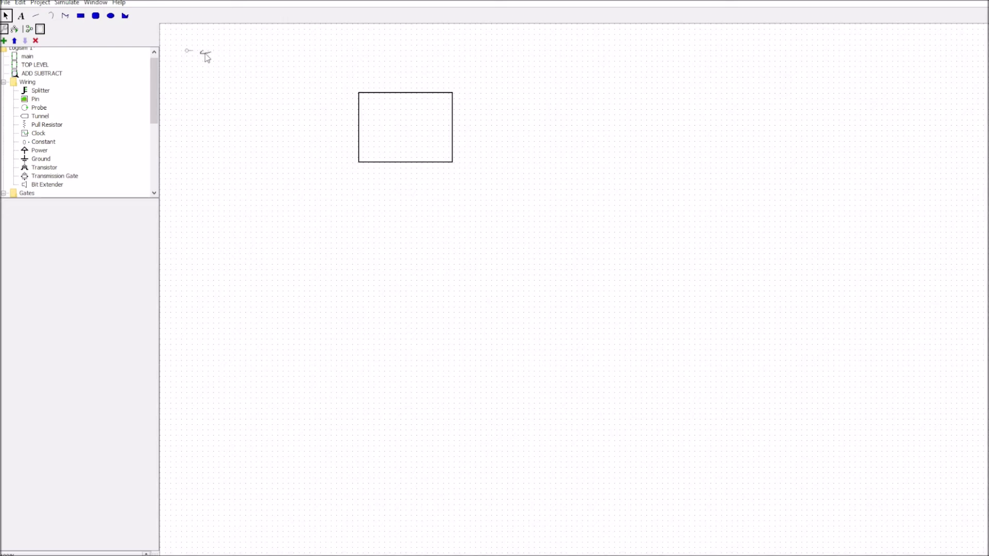
drag(210, 54, 408, 99)
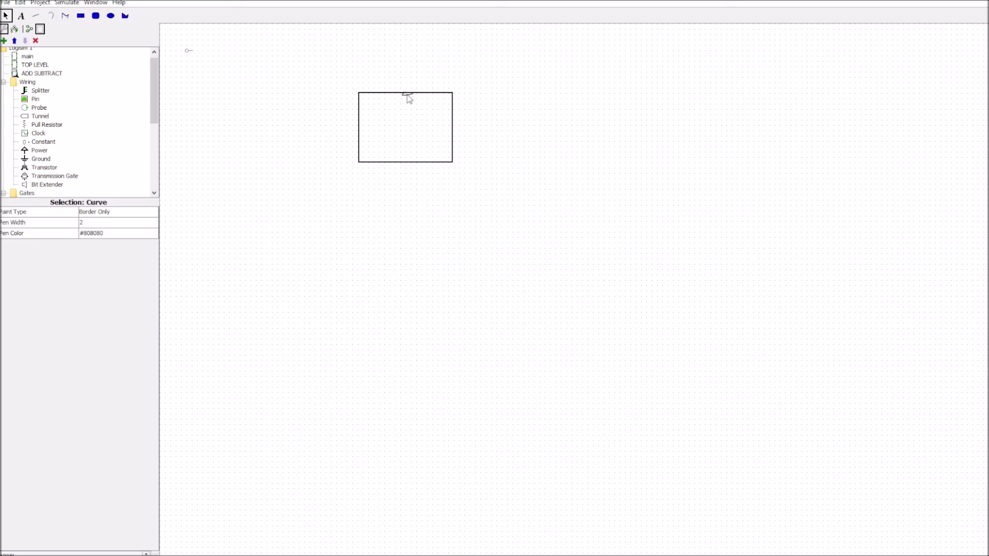
mouse_move(408, 99)
mouse_down()
mouse_move(397, 97)
mouse_move(410, 104)
mouse_up()
drag(187, 51, 410, 97)
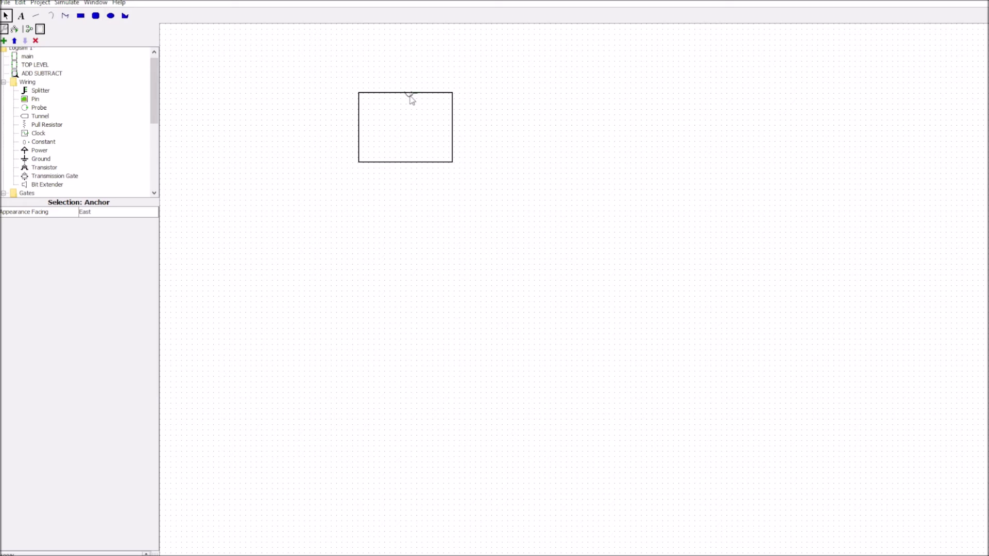
click(21, 15)
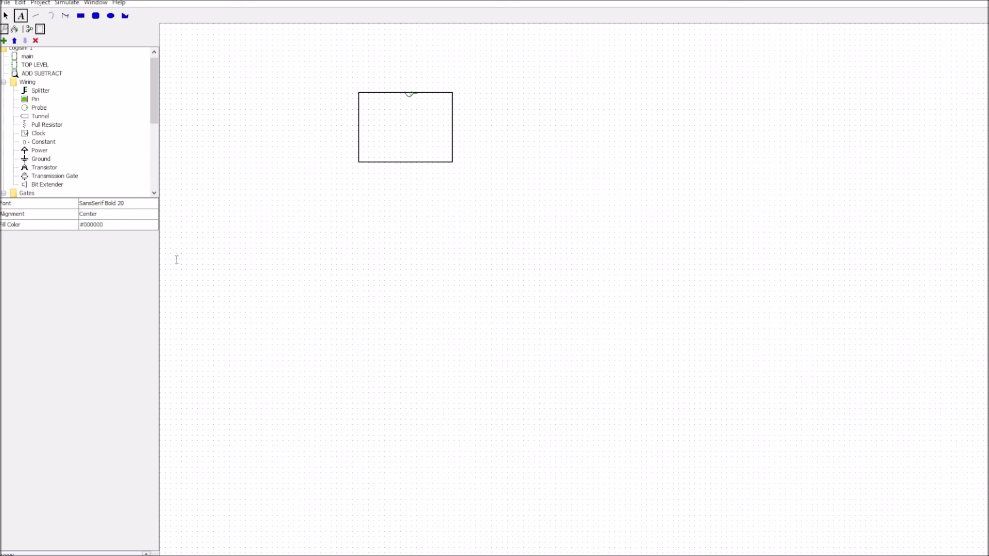
Add an 'add sub' text label and move it to the centre of the block rectangle.
click(363, 239)
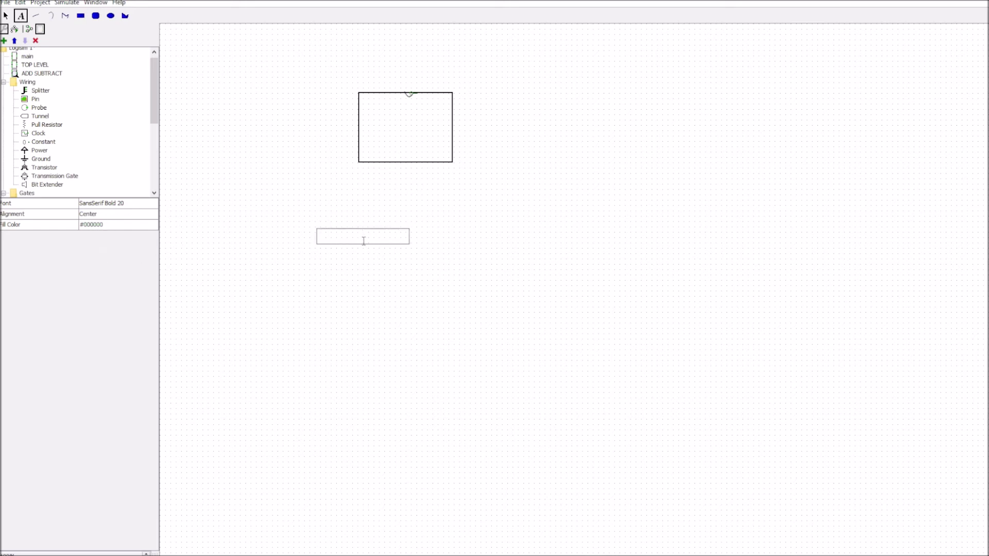
text(add sub)
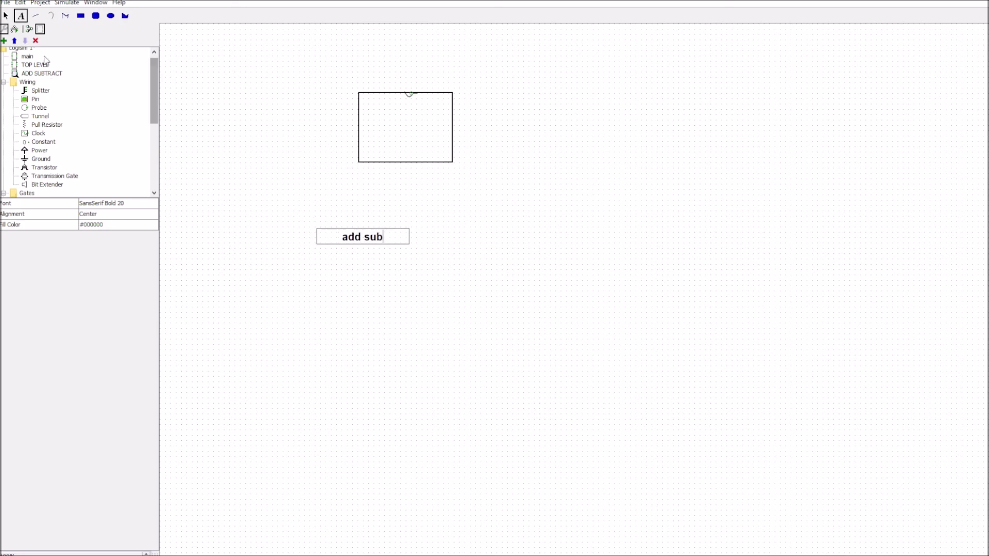
click(6, 16)
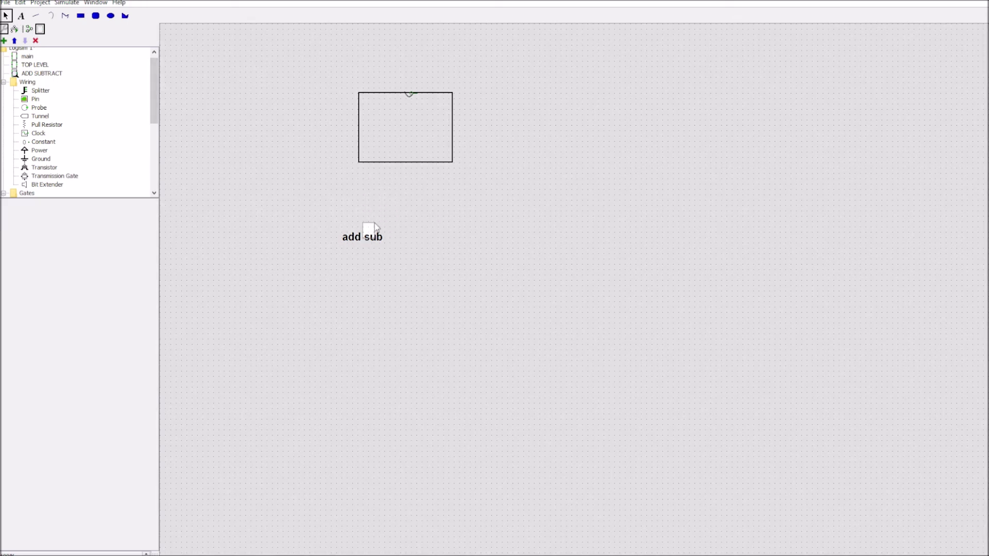
click(356, 239)
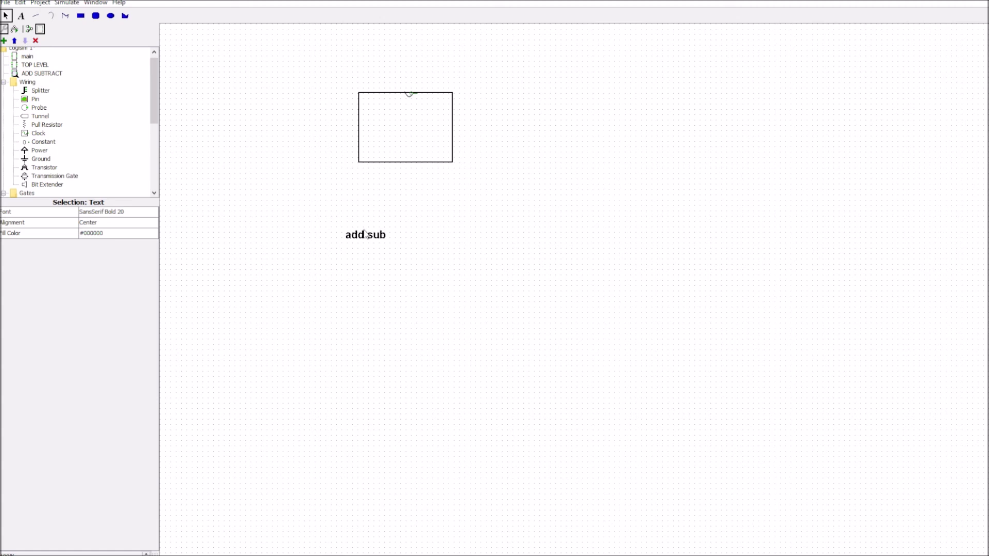
drag(366, 235, 400, 131)
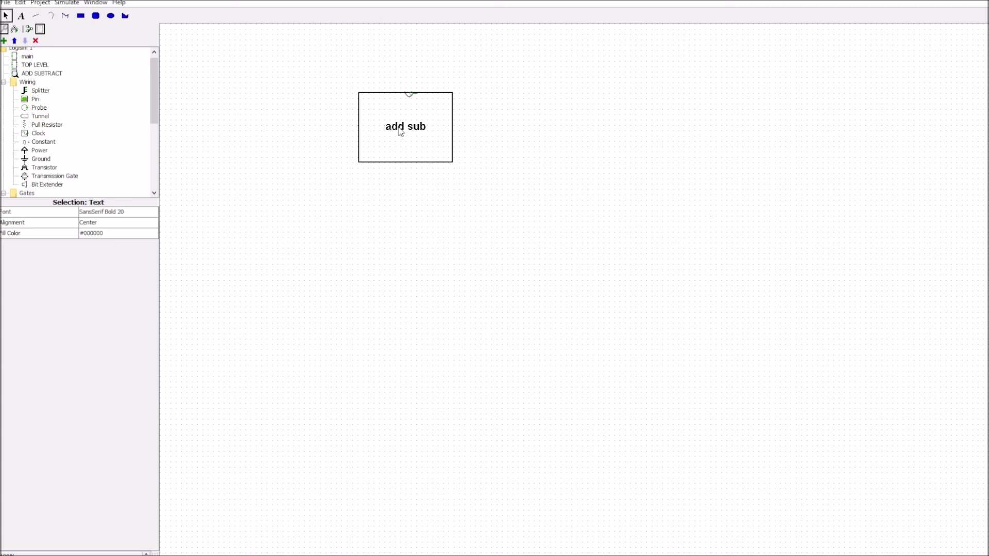
click(389, 206)
Open TOP LEVEL and place an ADD SUBTRACT block under the ADD SUBTRACT heading.
click(25, 66)
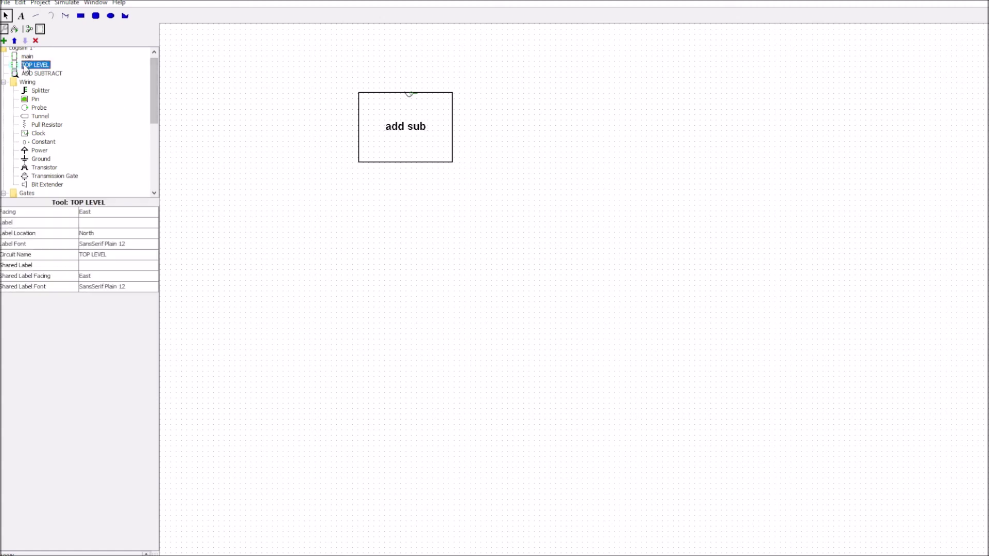
double_click(26, 66)
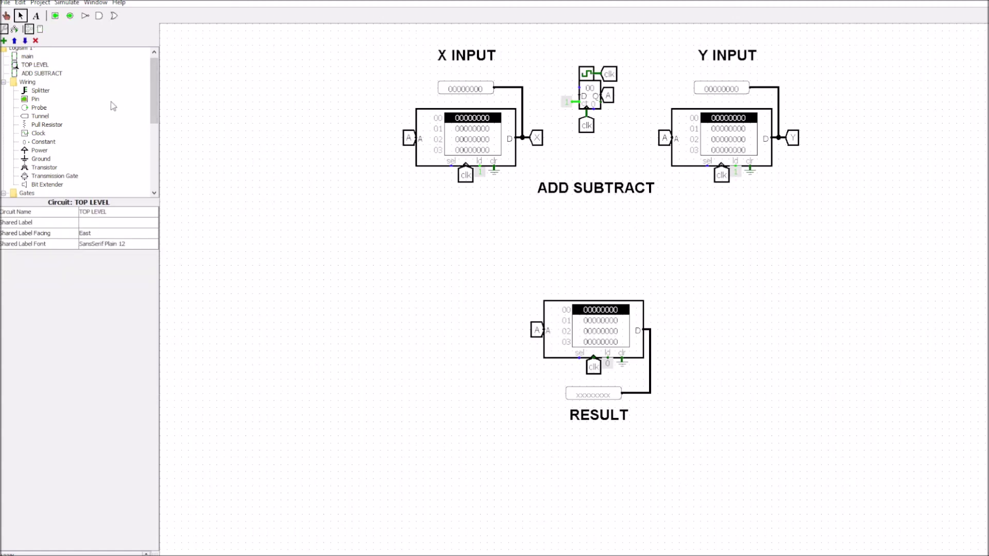
click(36, 73)
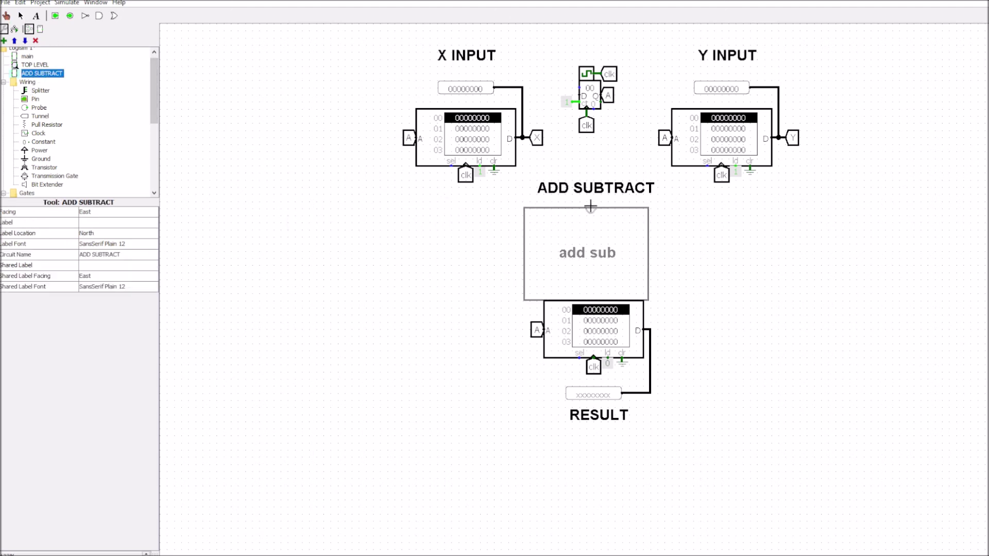
click(598, 202)
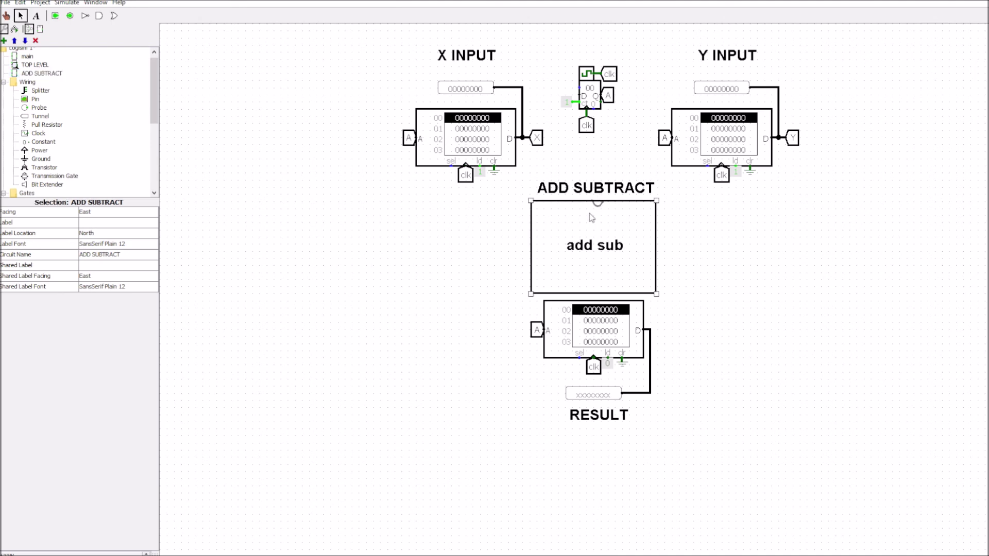
Move the RESULT register group down and nudge the add sub block slightly lower.
drag(494, 294, 712, 452)
drag(603, 338, 602, 360)
click(713, 330)
drag(593, 249, 590, 261)
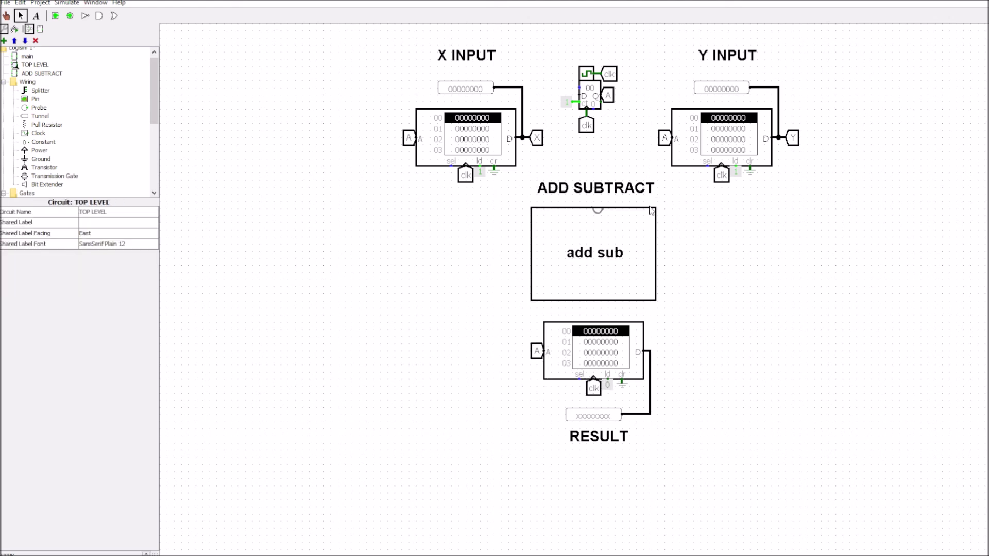
right_click(578, 258)
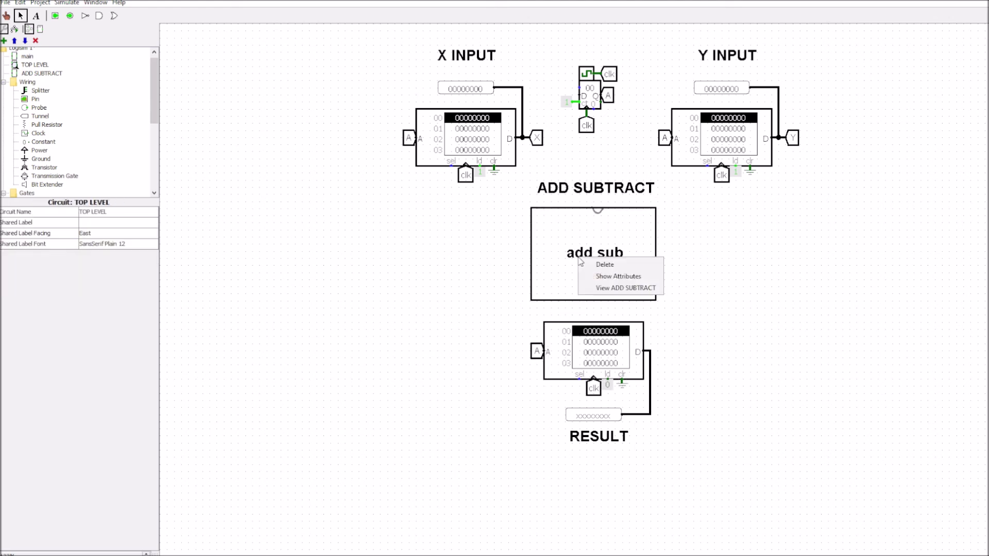
Choose View ADD SUBTRACT from the add sub block's context menu to see its Sx XOR Sy gate.
click(614, 289)
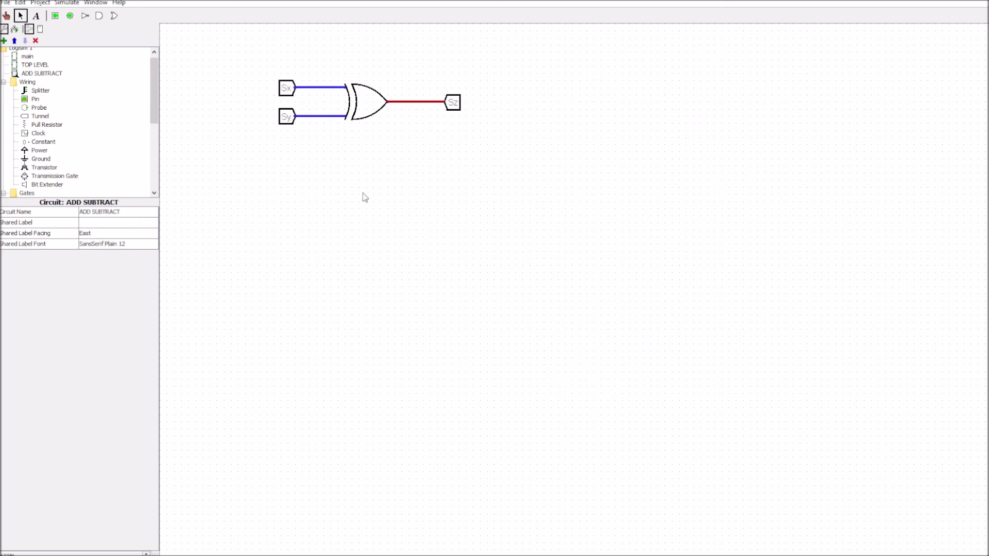